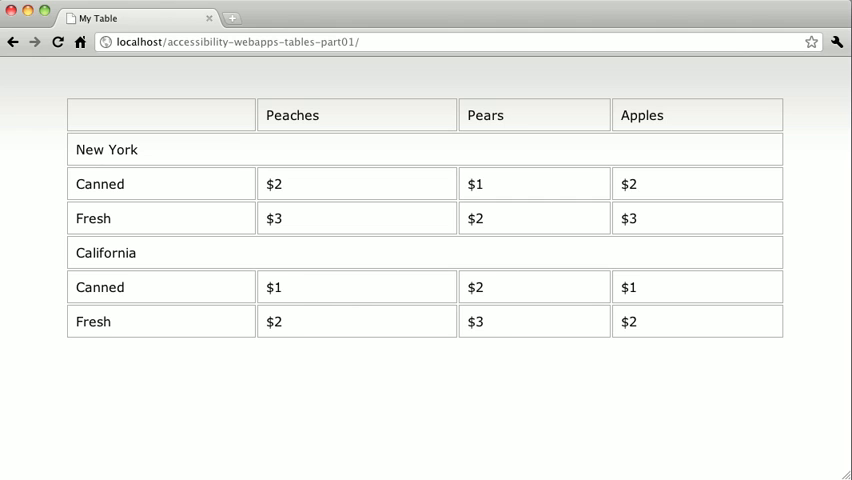
Step: Switch to TextMate to view the index.html source with the table markup
key(super+Tab)
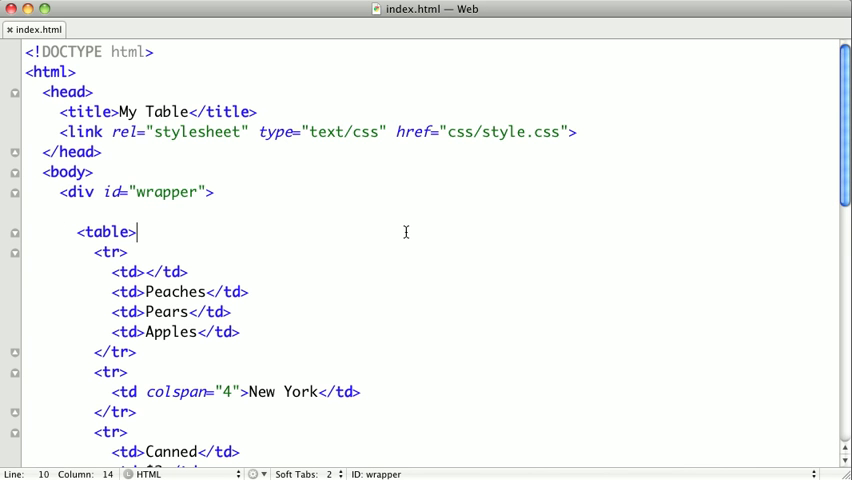
scroll(298, 232, down, 5)
scroll(298, 232, down, 3)
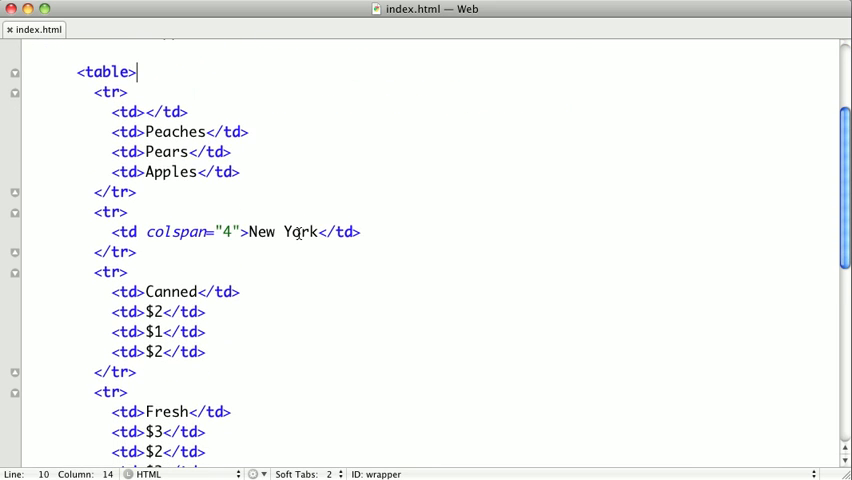
scroll(298, 232, down, 3)
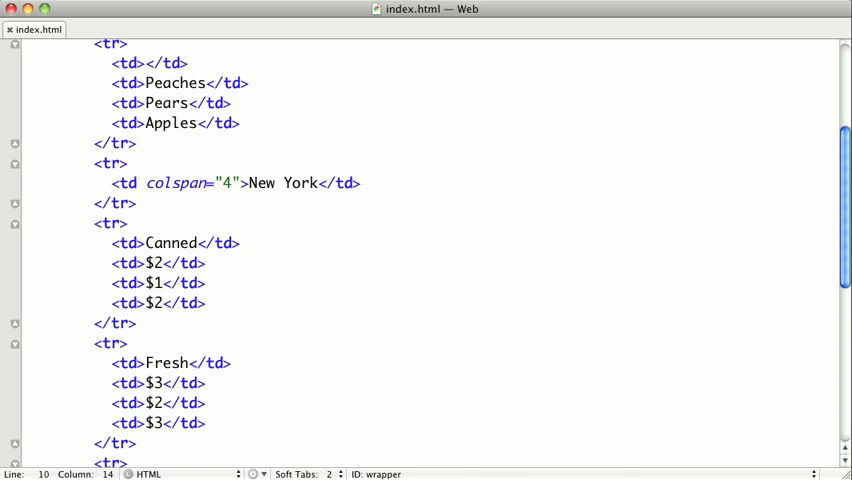
key(super+Tab)
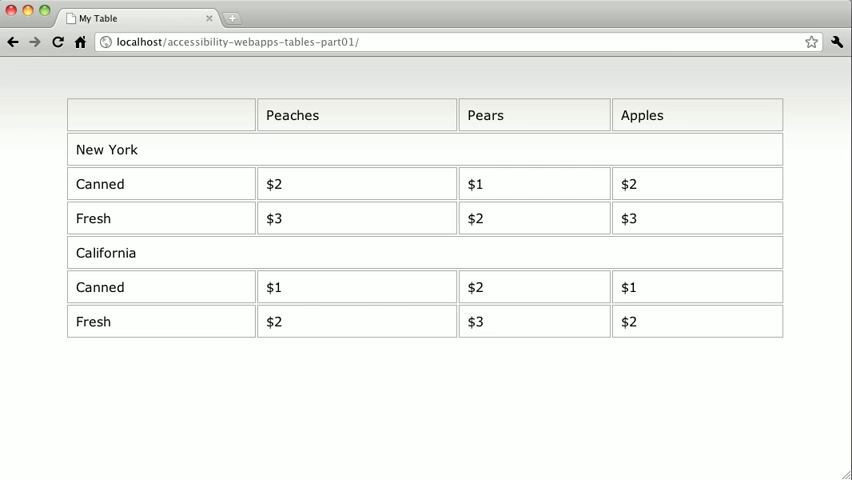
key(super+Tab)
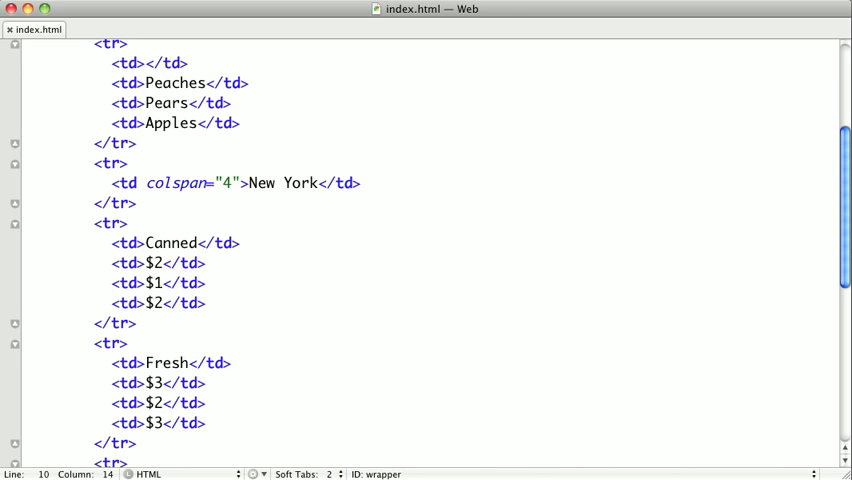
scroll(514, 190, up, 2)
scroll(524, 184, up, 3)
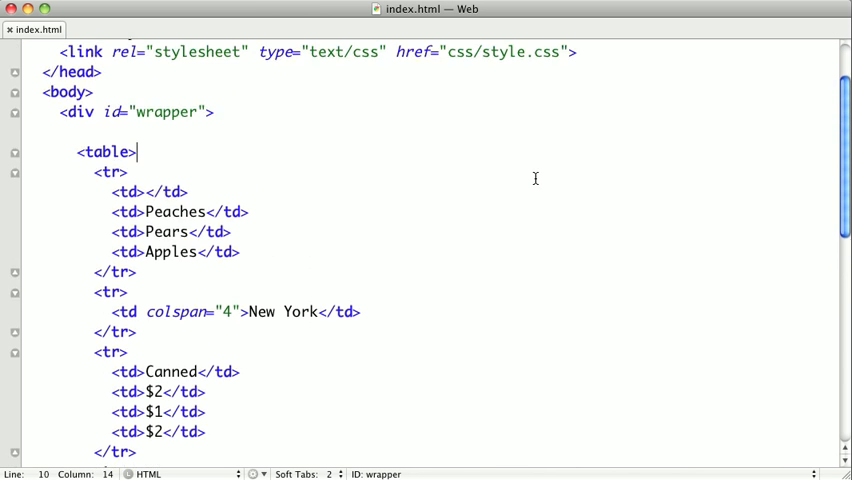
Step: Add a caption line 'Fruit prices in New York and California' inside the table, then return to the browser
key(Return)
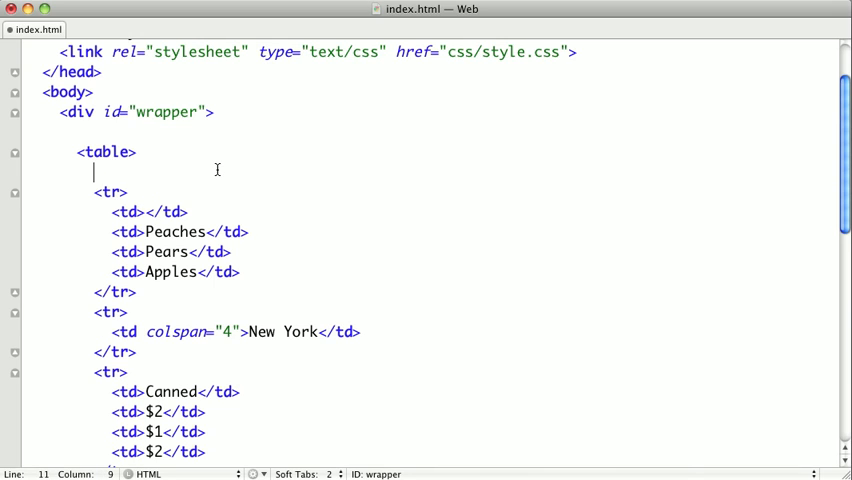
text(<ca)
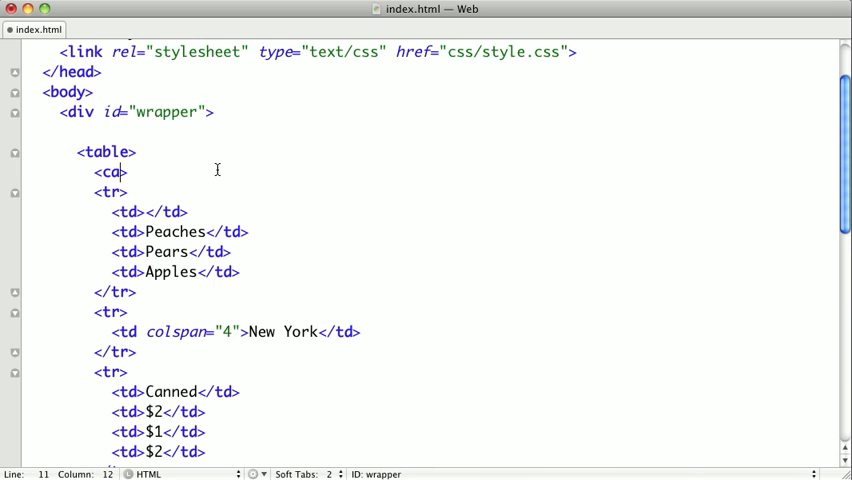
text(ption>Fruit)
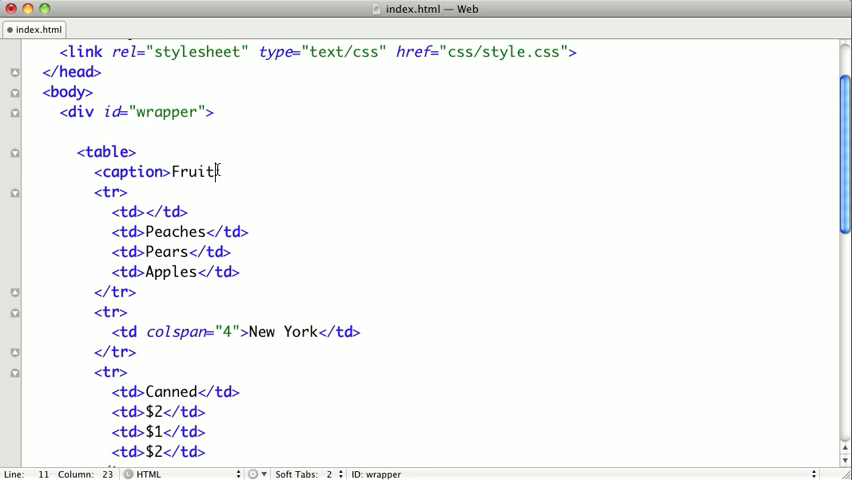
text(prices in New Yor)
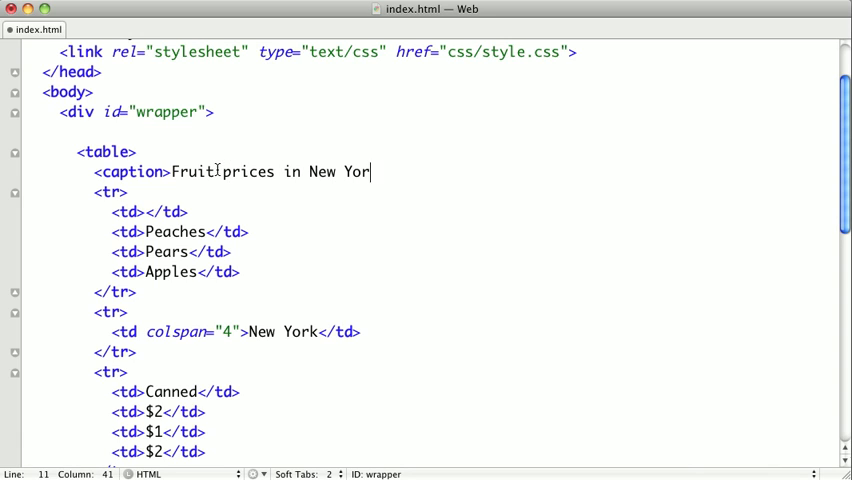
text(k and Calif)
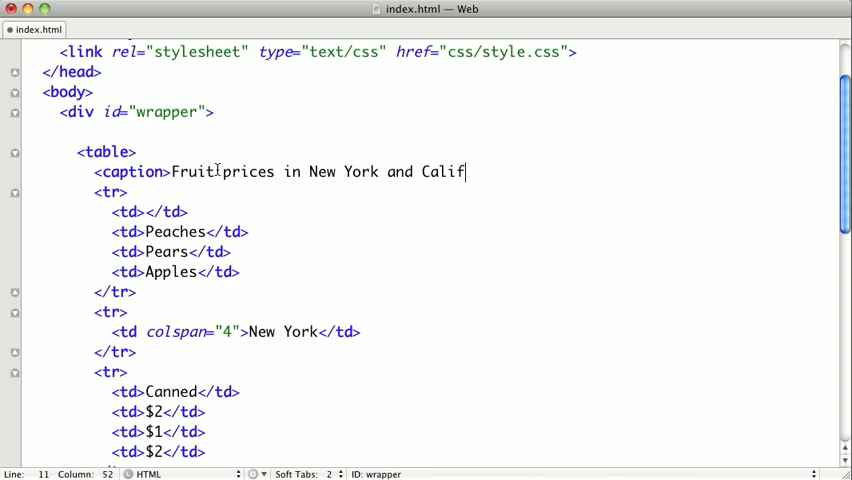
text(ornia)
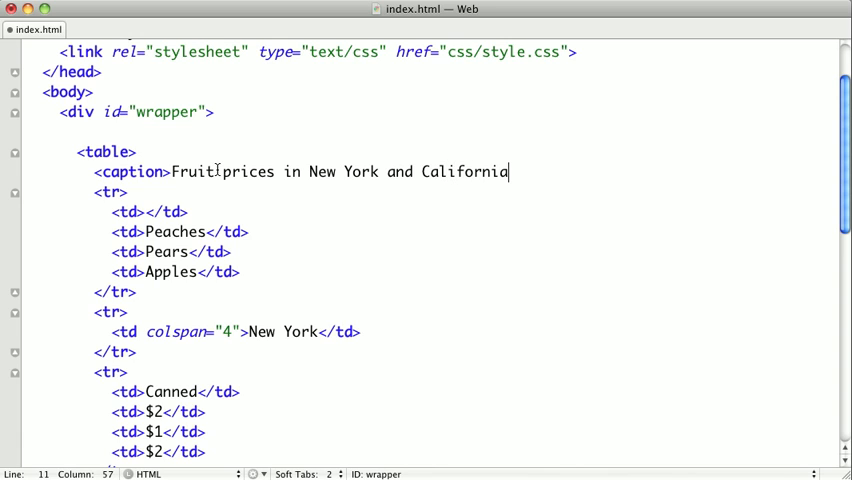
text(</caption>)
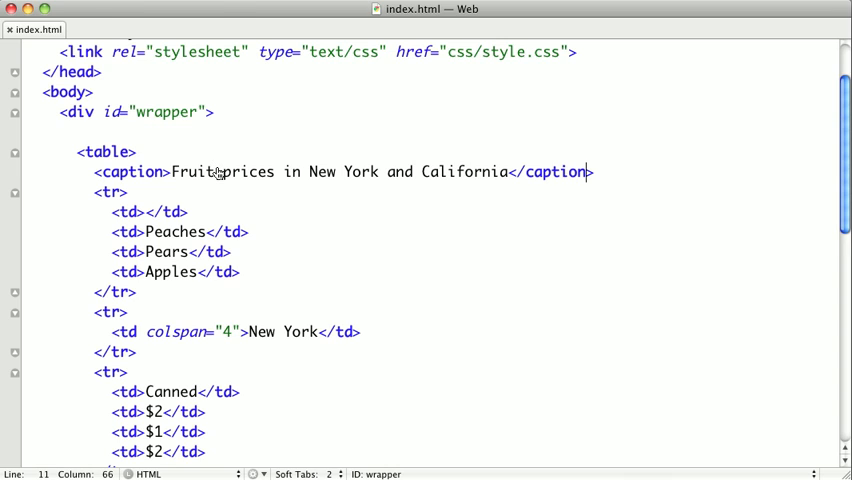
key(super+Tab)
Step: Reload the page so the caption appears above the table, then go back to the source
key(super+r)
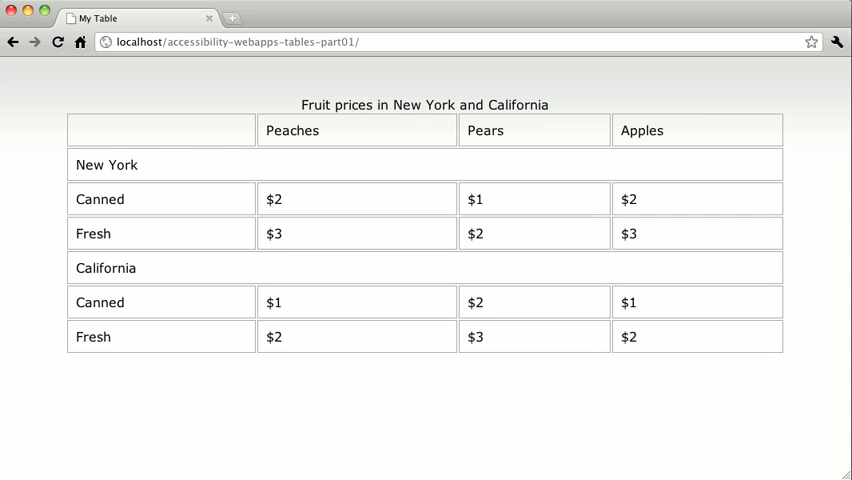
key(super+Tab)
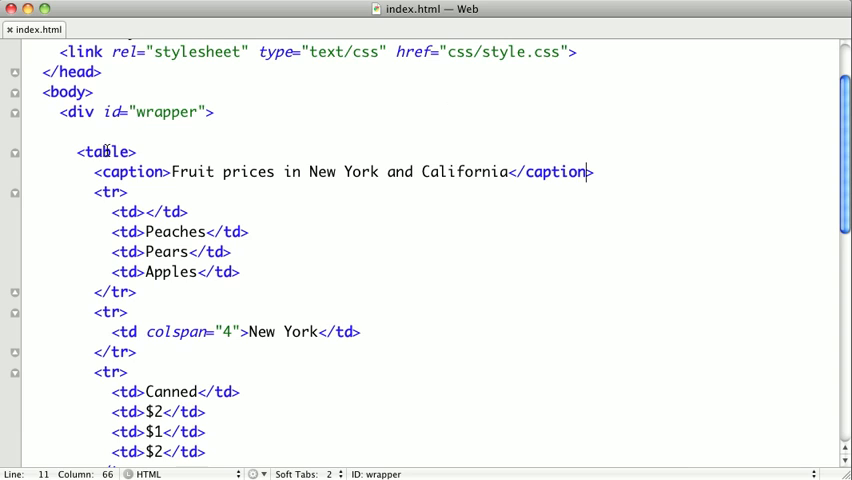
Step: Add a summary attribute to the table tag describing the canned versus fresh fruit price comparison by state
click(131, 152)
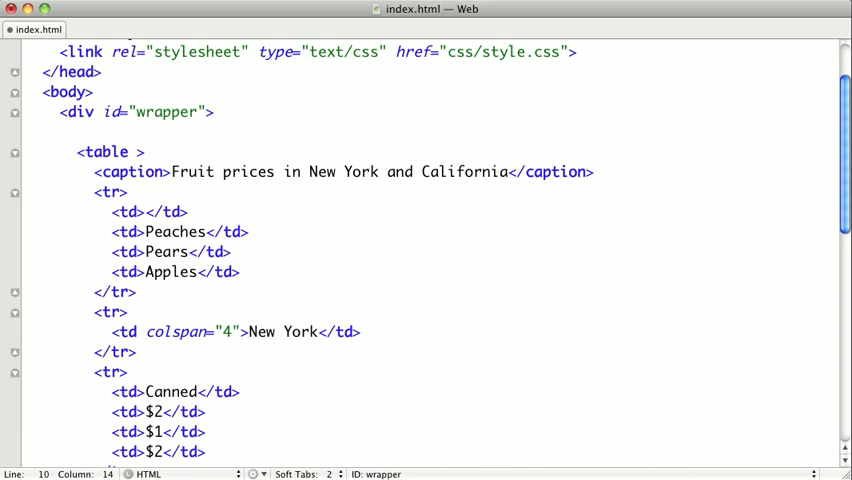
text(summary)
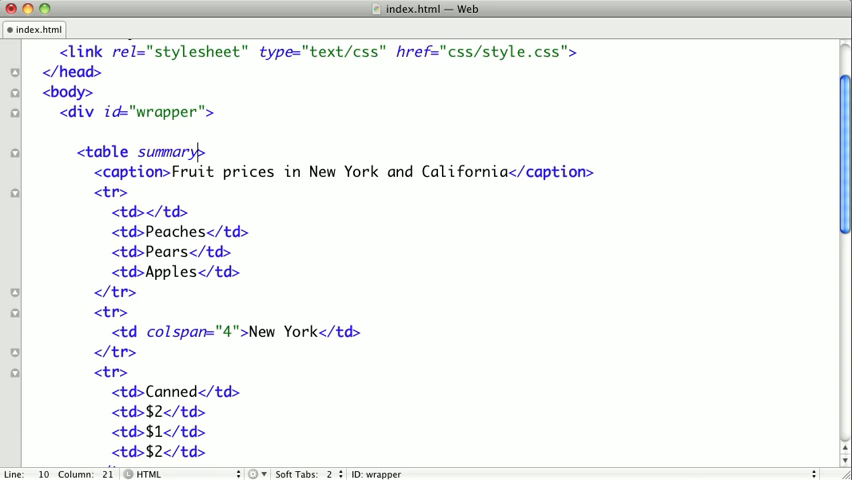
text(=")
text(Com)
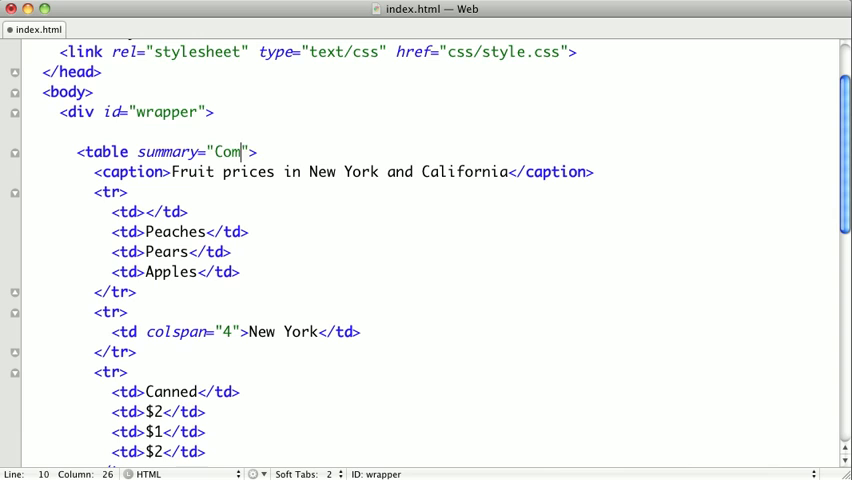
text(parison )
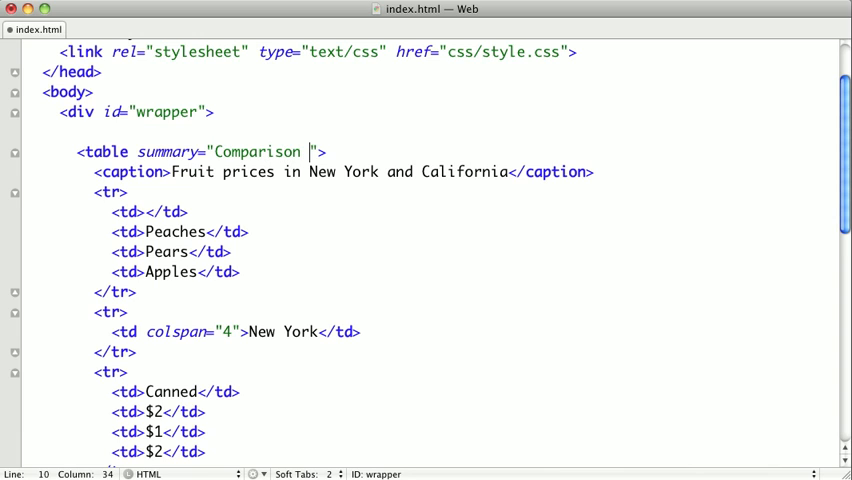
text(of canned fruit )
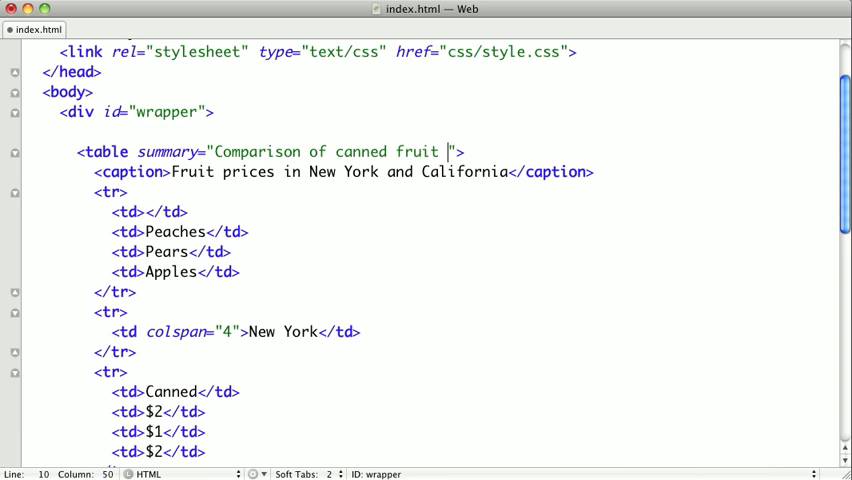
text(prices and fresh )
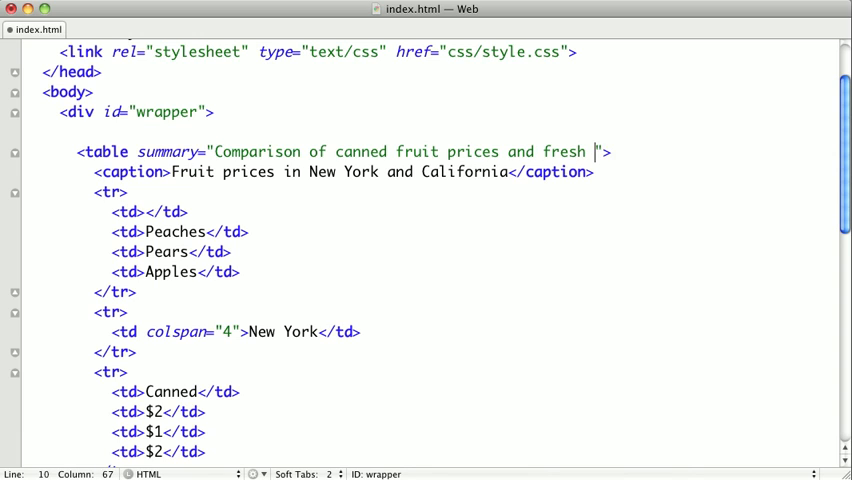
text(fruit prices )
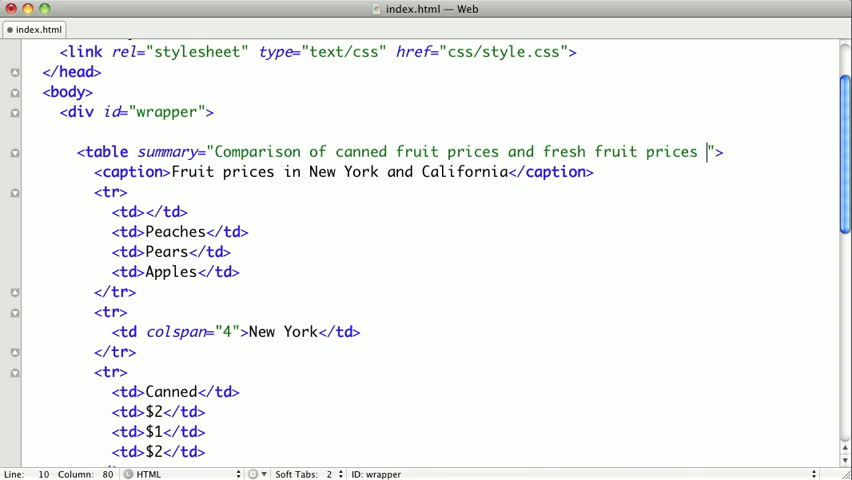
text(in New York )
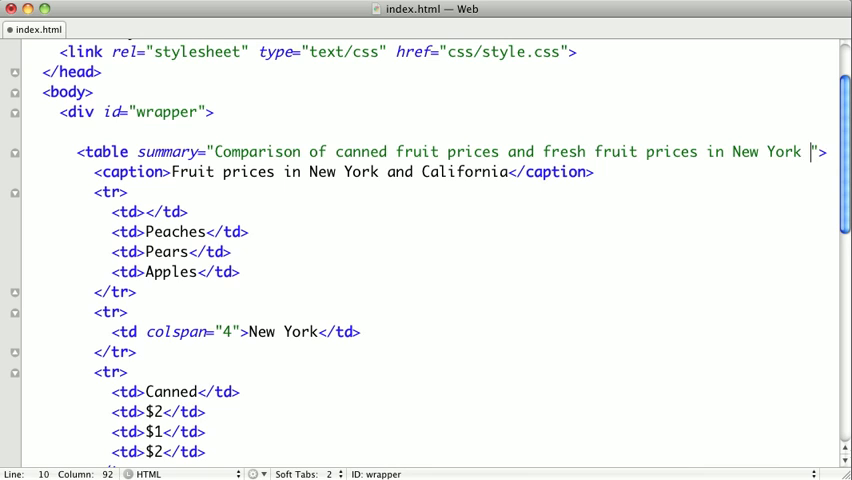
text(state and C)
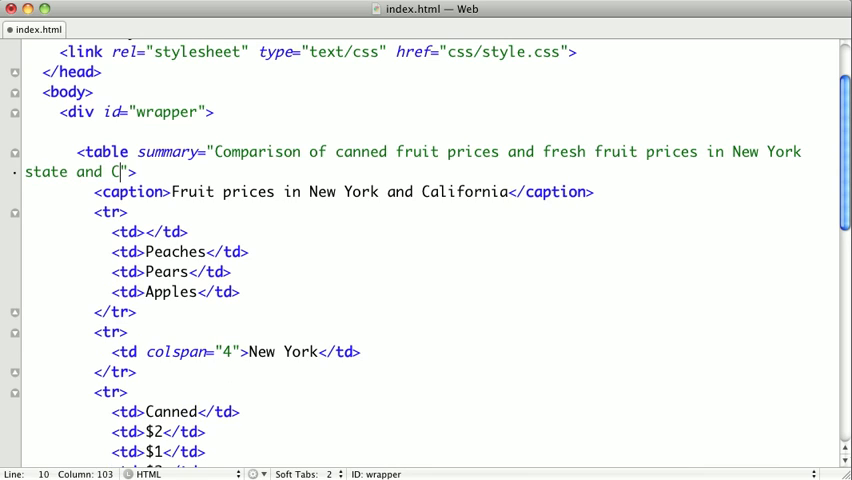
text(alifornia. )
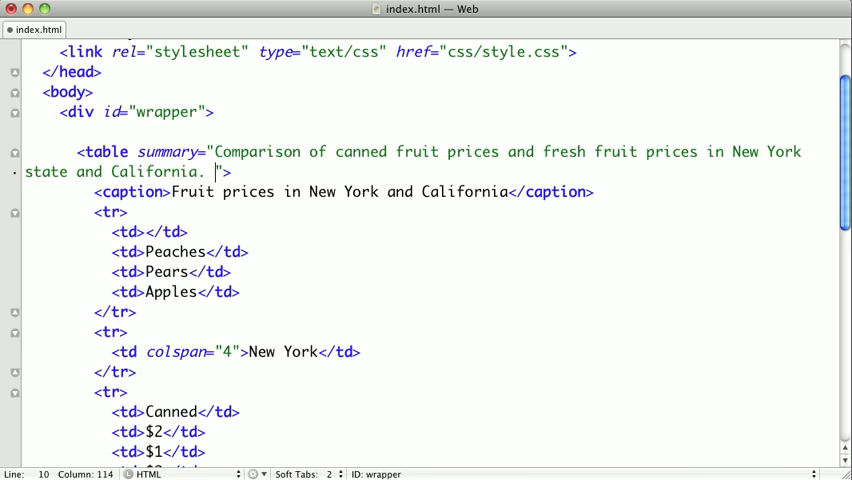
text(Each state is broken out into)
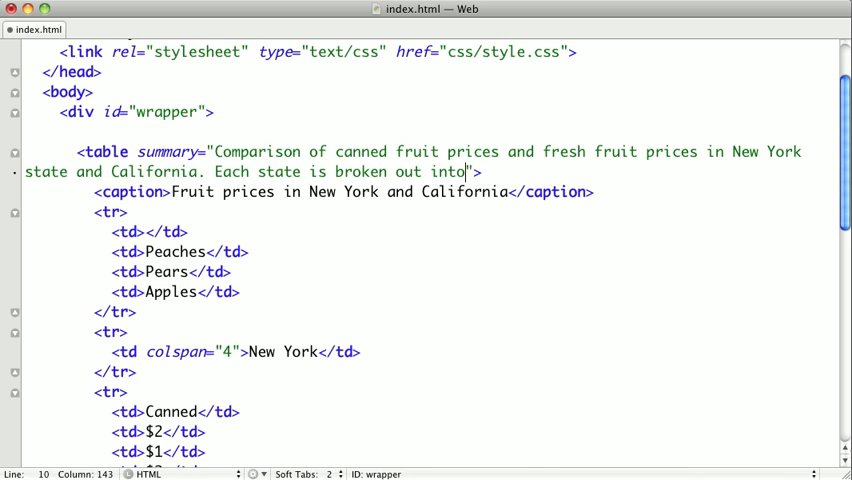
text( a header)
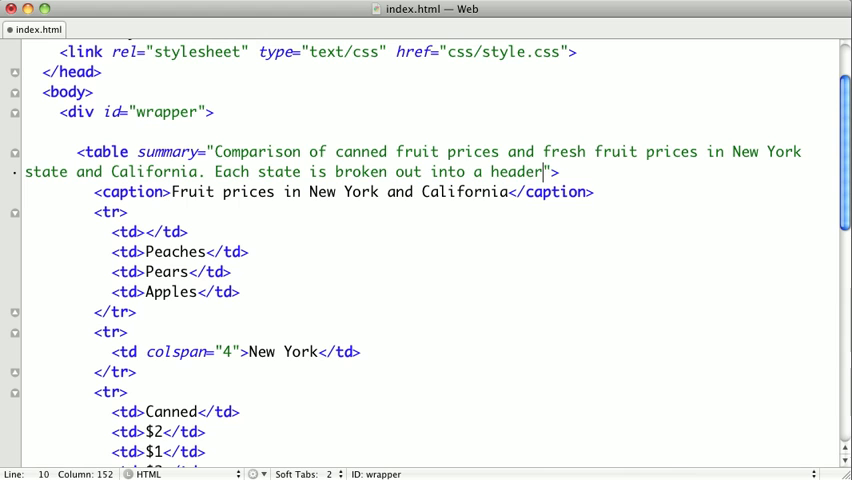
text(.)
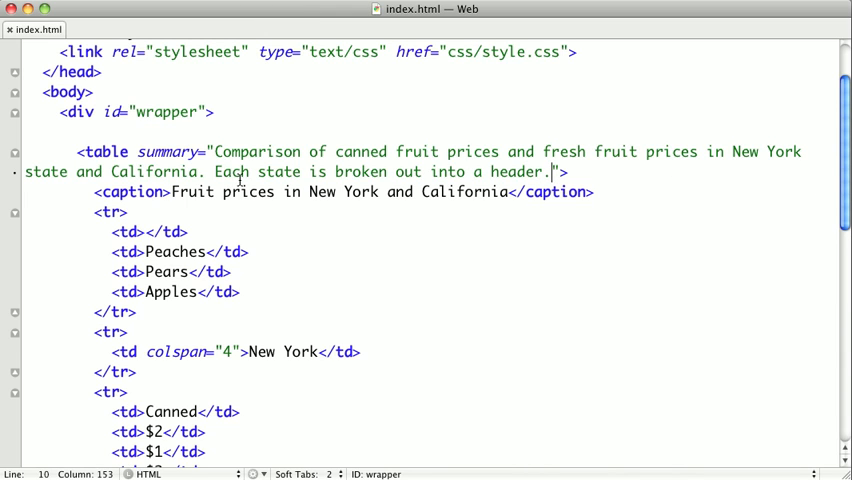